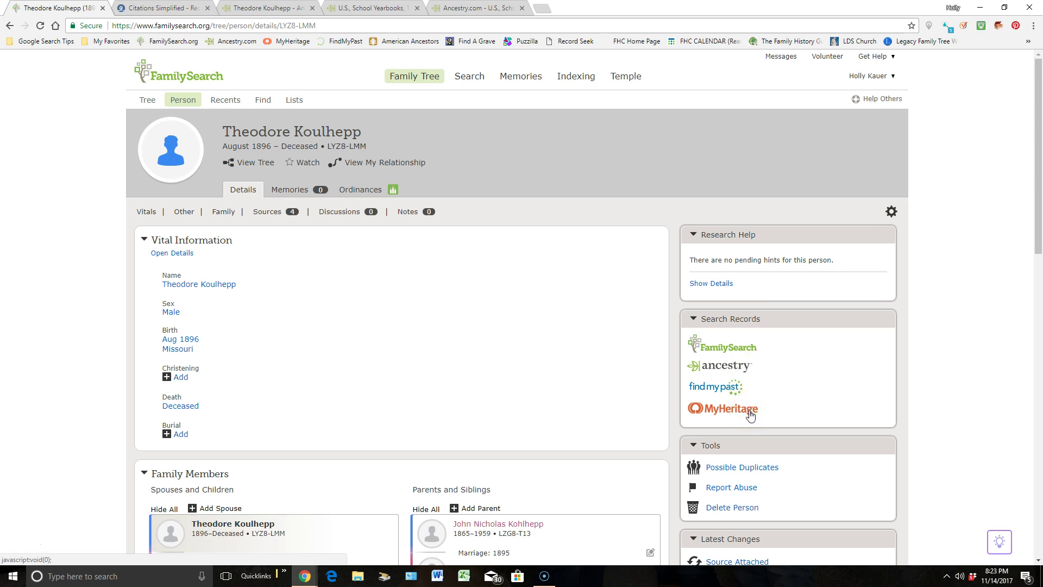
Go to the RecordSeek homepage and drag its green bookmarklet onto the bookmarks bar
click(747, 414)
click(170, 12)
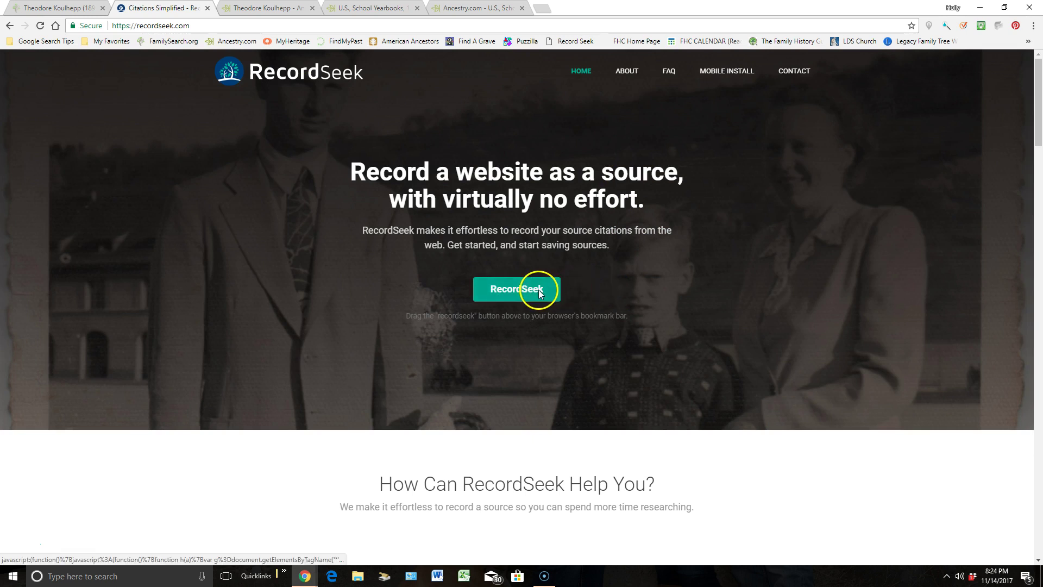
drag(540, 294, 571, 47)
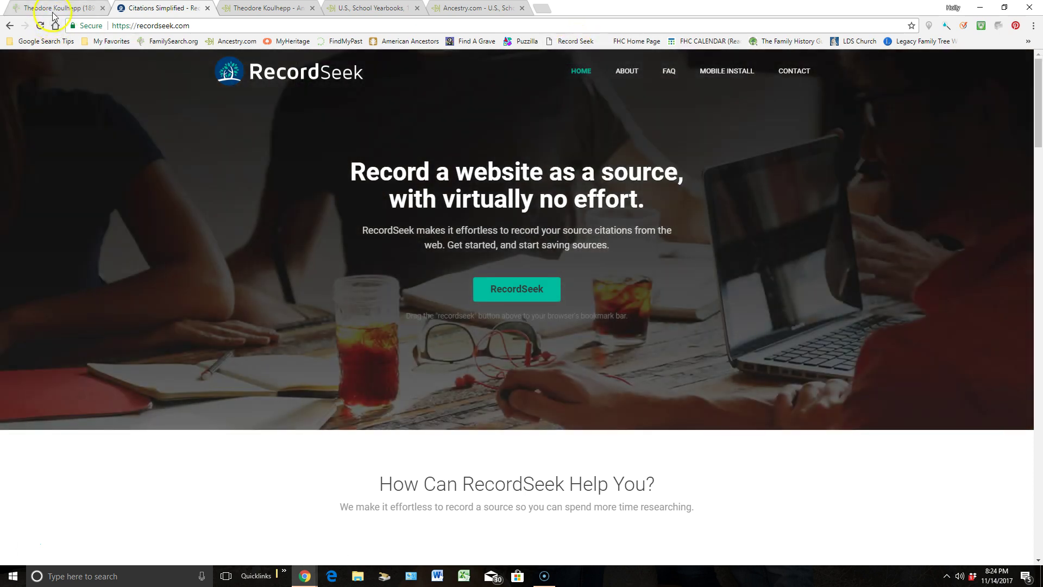
From the ancestor's FamilySearch profile, search Ancestry for his records
click(55, 9)
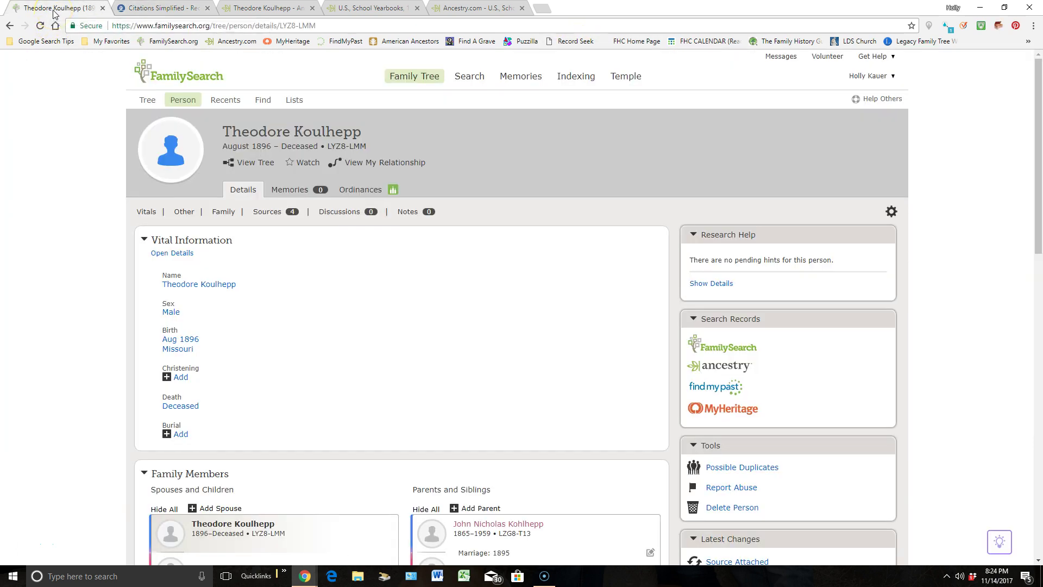
click(724, 370)
click(262, 9)
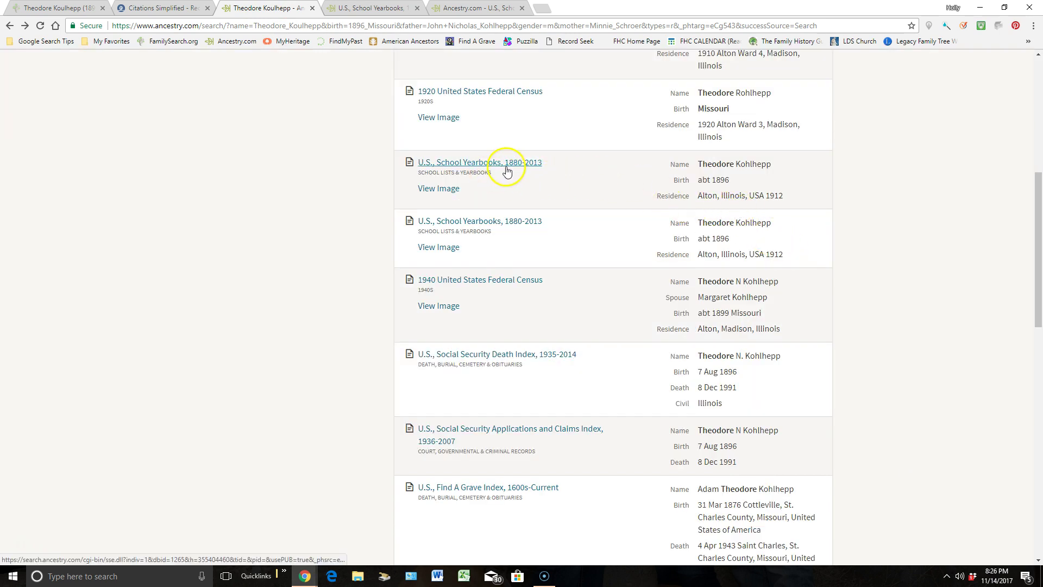
Open the second U.S., School Yearbooks, 1880-2013 result, the 1912 Tatler Yearbook record
mouse_move(508, 169)
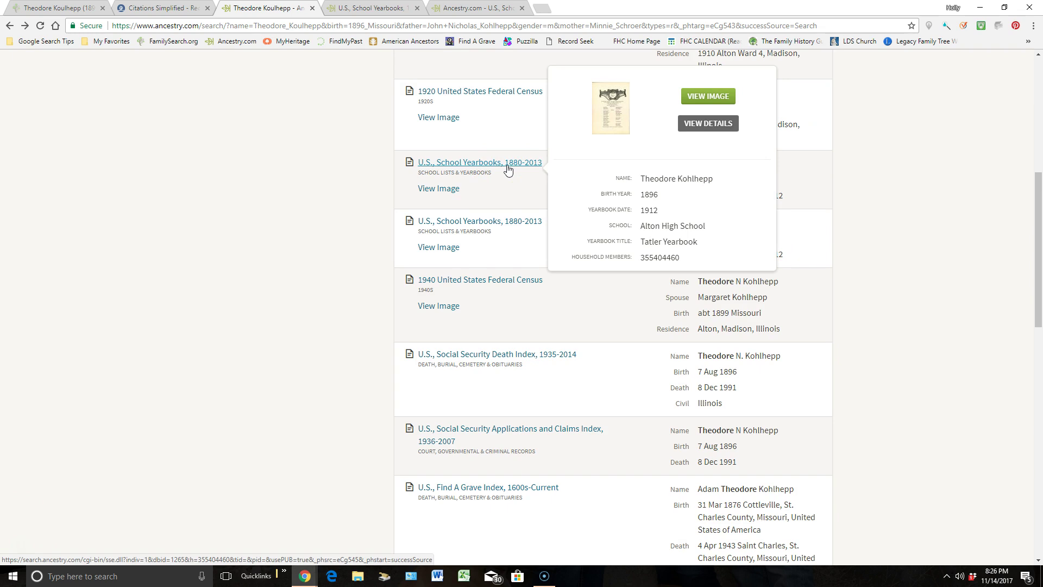
click(503, 222)
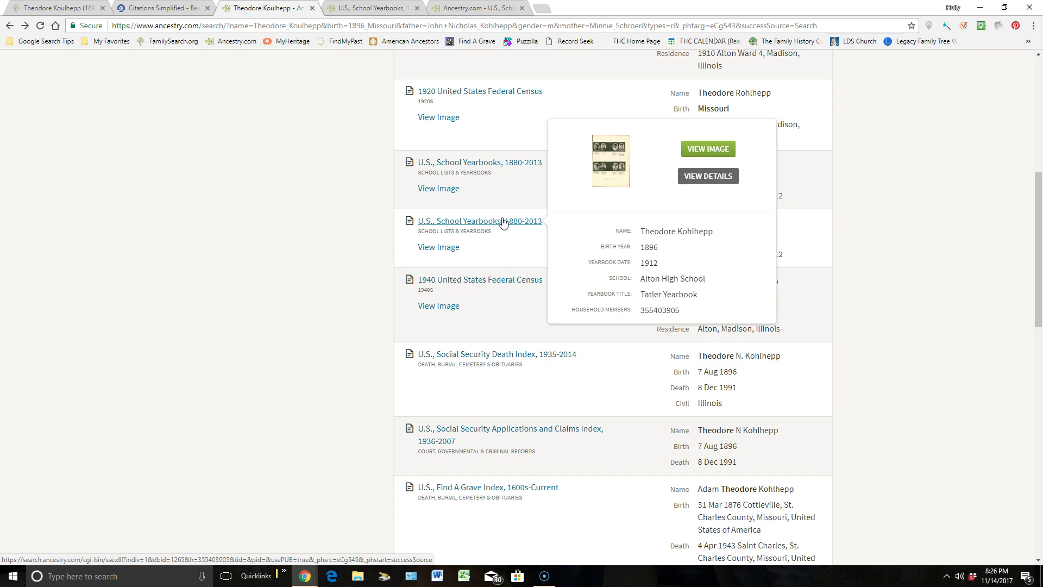
click(503, 223)
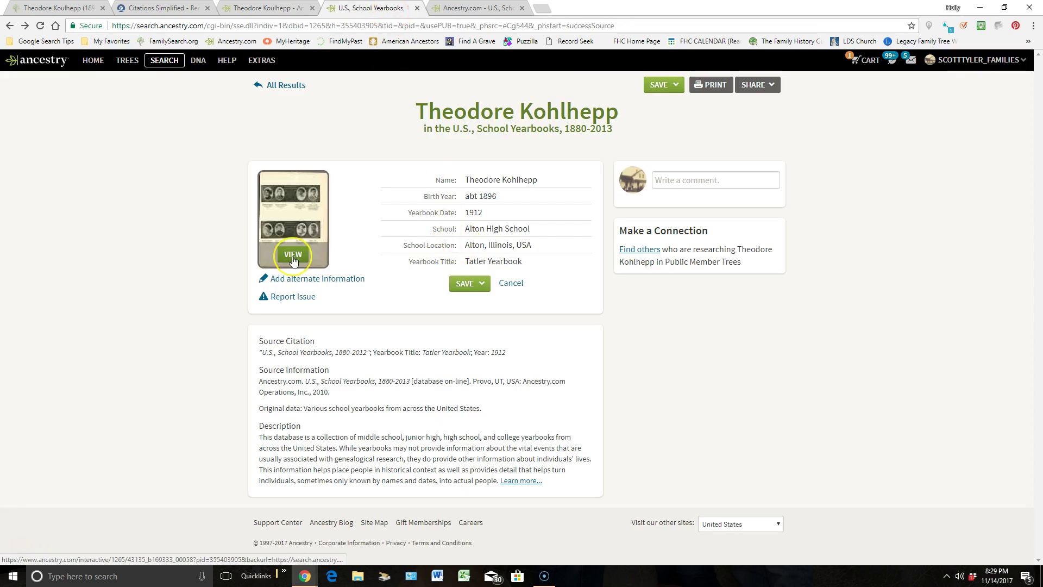
click(463, 12)
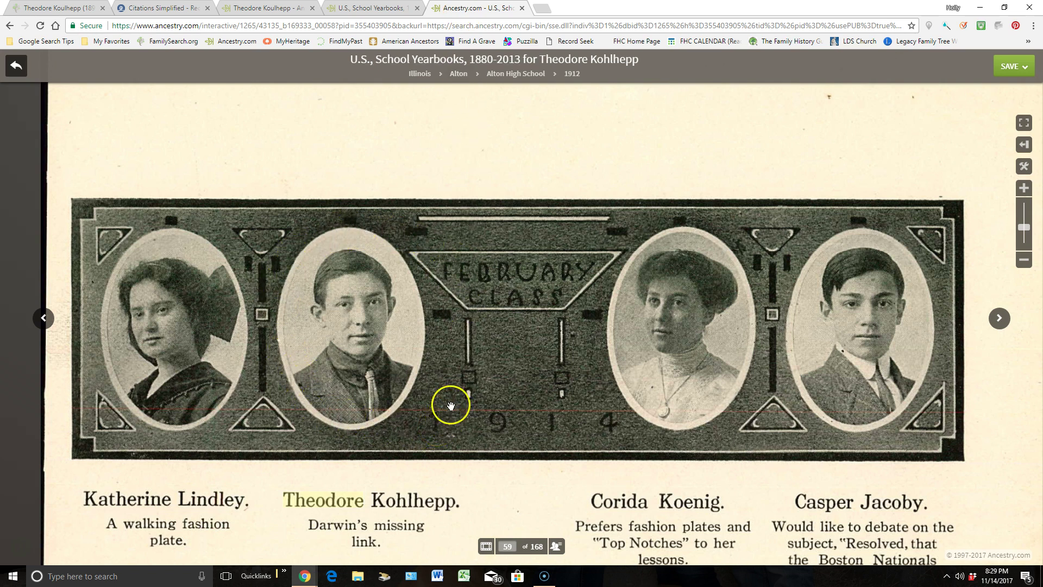
click(386, 10)
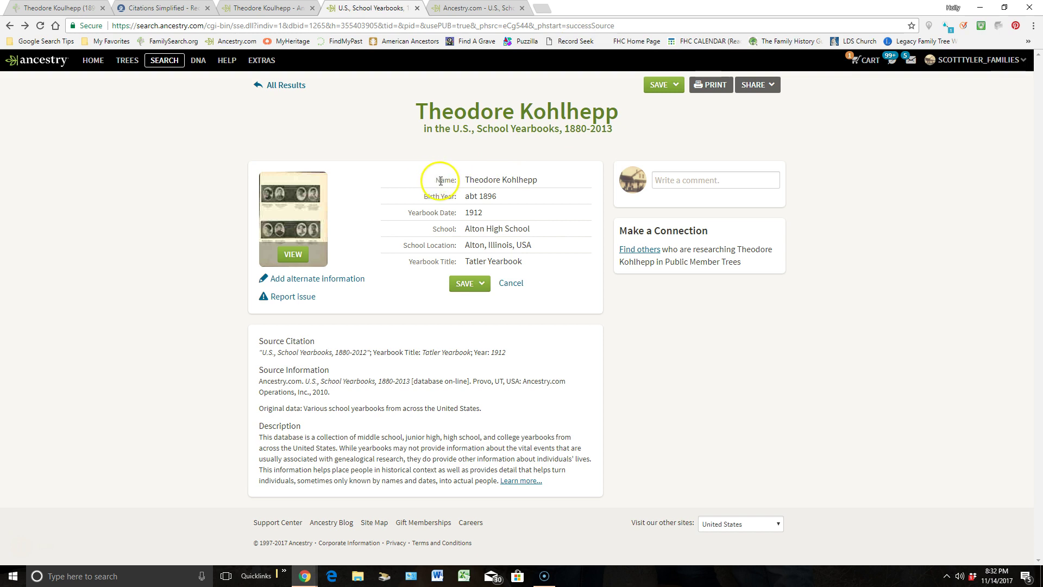
Select the record's name, dates, school and title fields, launch RecordSeek, choose FamilySearch, then go back
drag(436, 180, 525, 270)
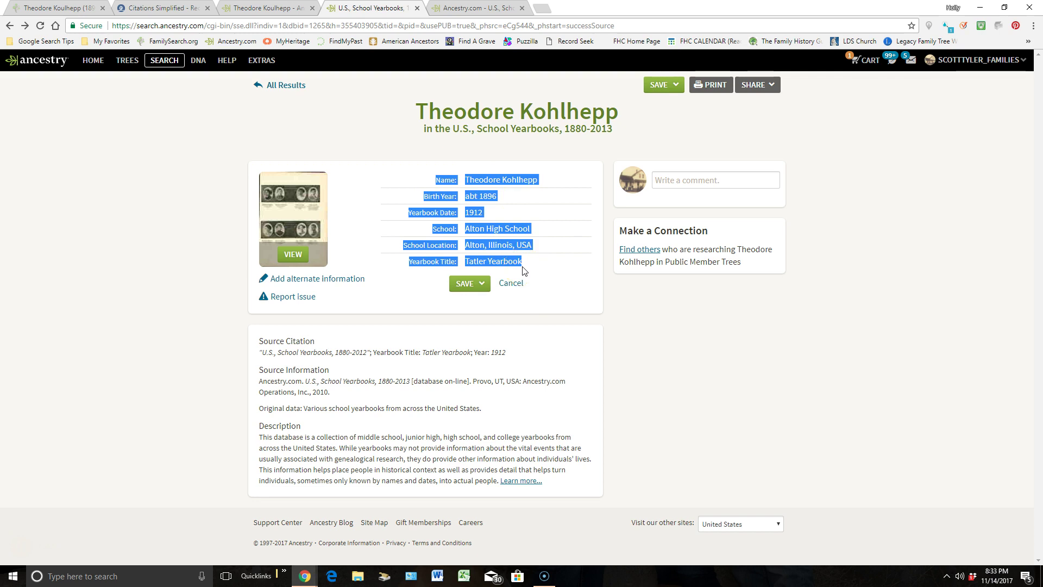
click(580, 43)
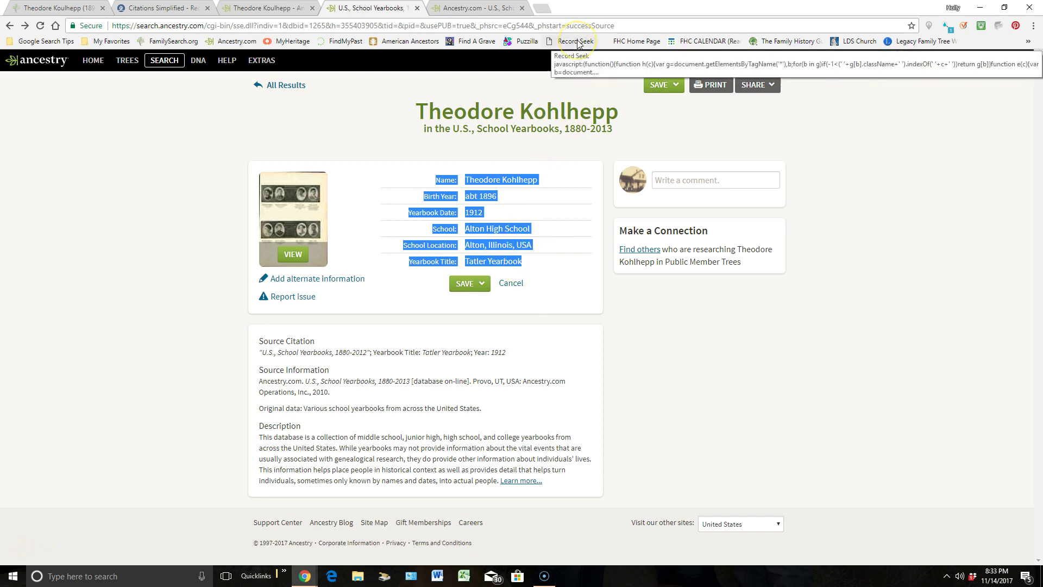
click(498, 130)
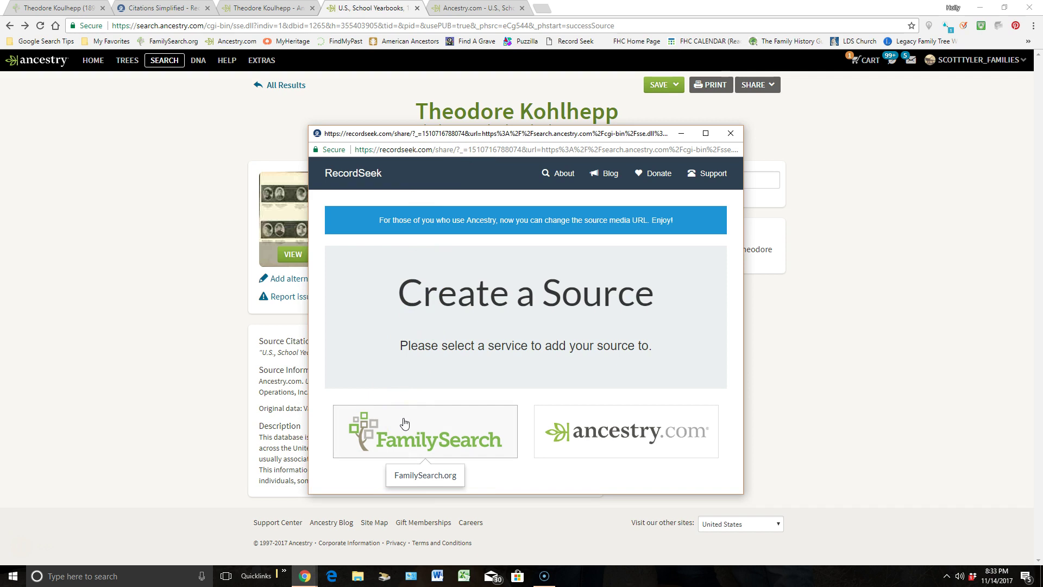
click(404, 424)
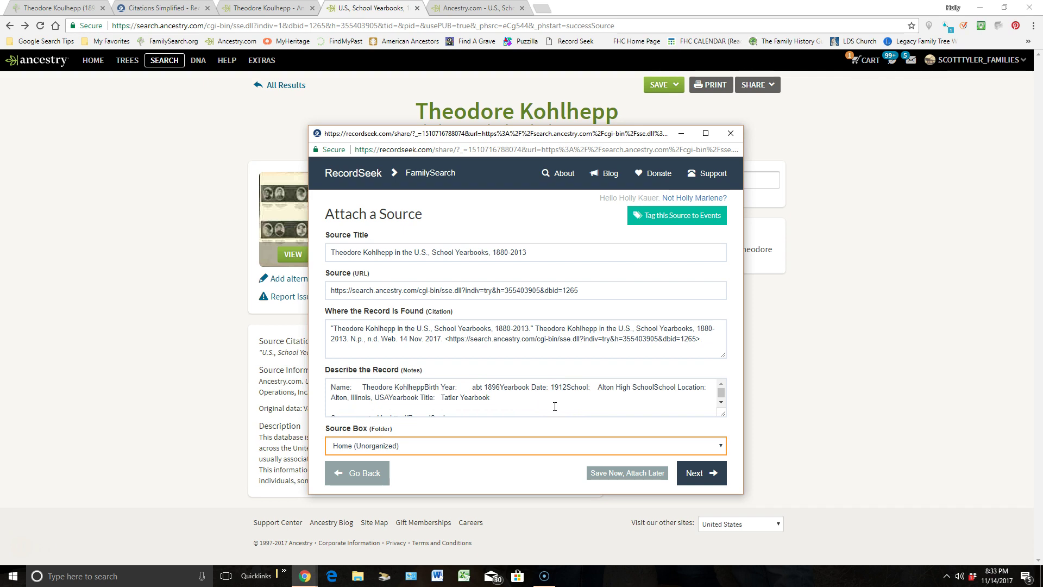
click(373, 472)
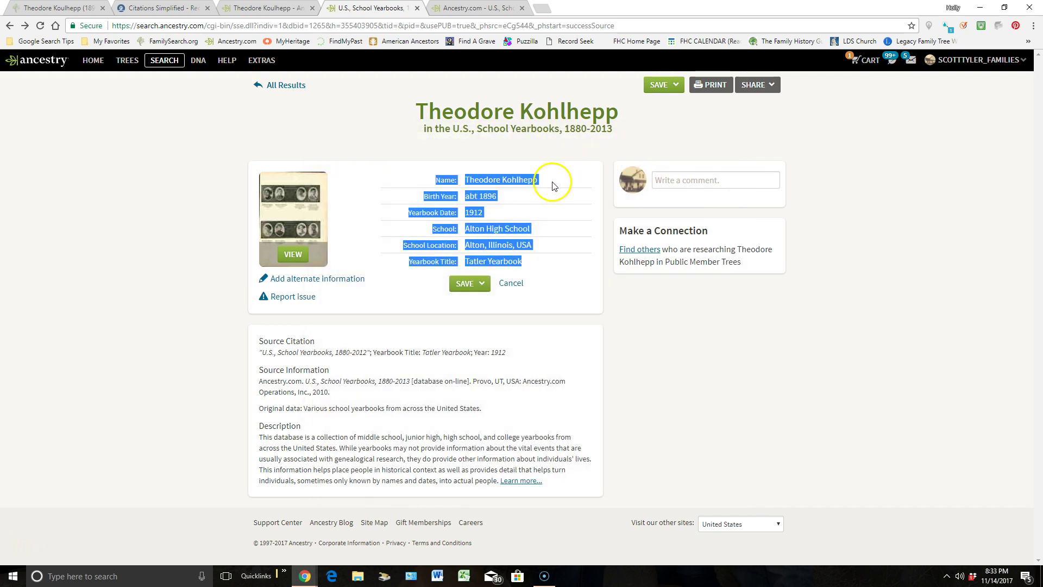
Close the RecordSeek popup and copy the record fields from Name through Tatler Yearbook
click(448, 184)
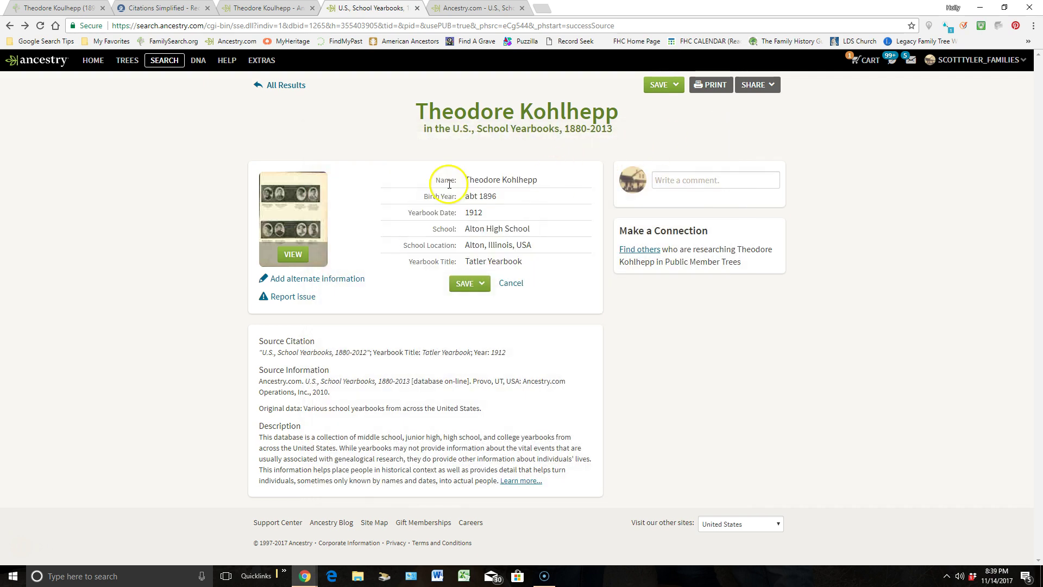
drag(436, 180, 531, 263)
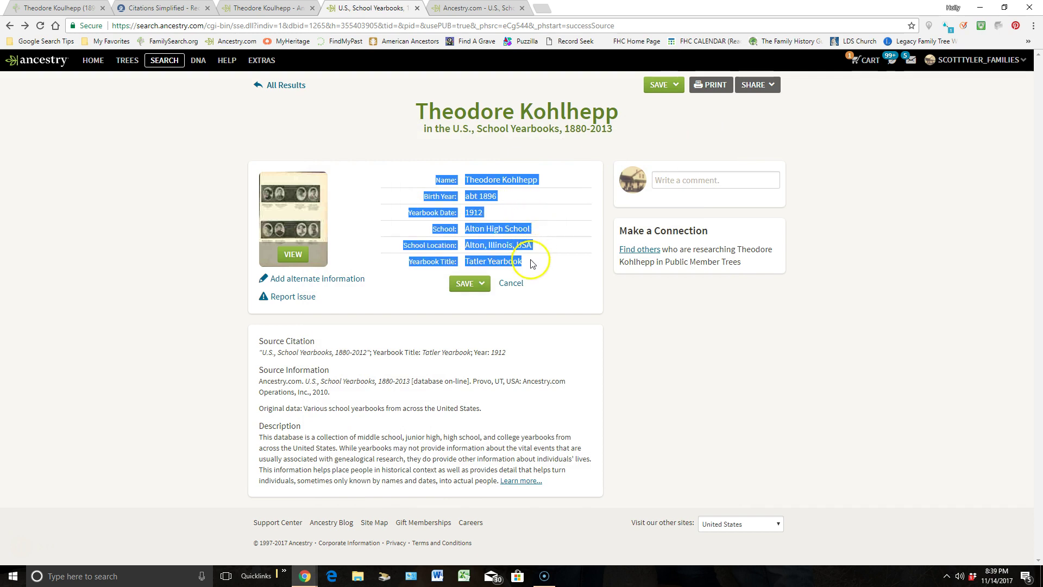
right_click(488, 183)
click(493, 189)
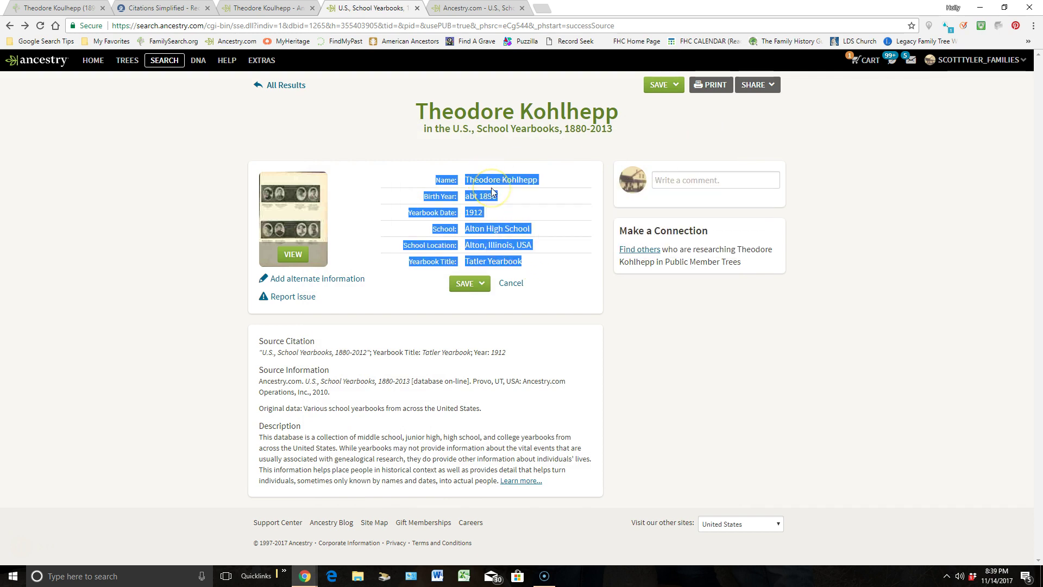
click(561, 215)
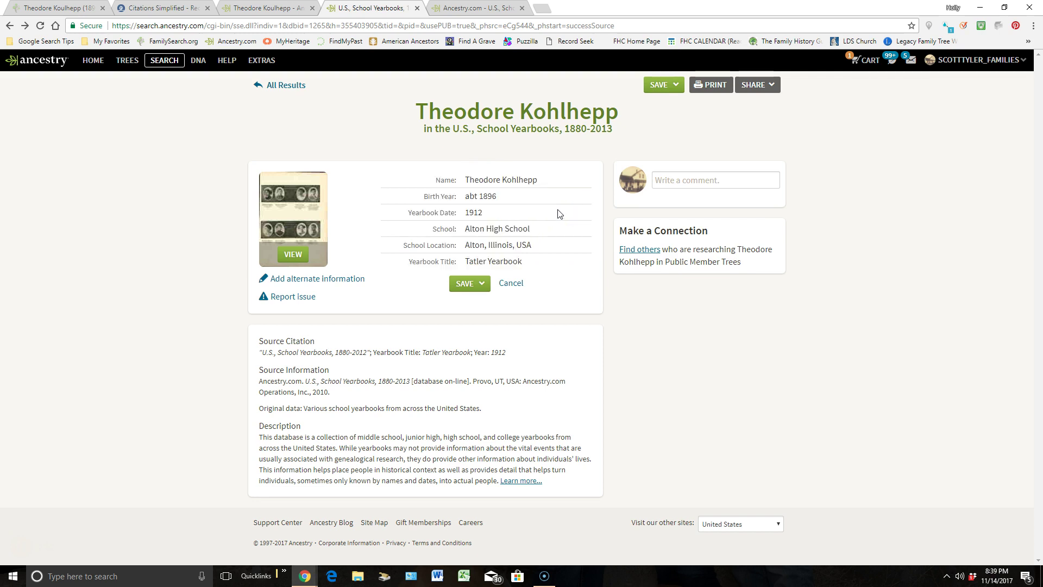
Relaunch RecordSeek and paste the copied yearbook details at the top of the notes
click(576, 42)
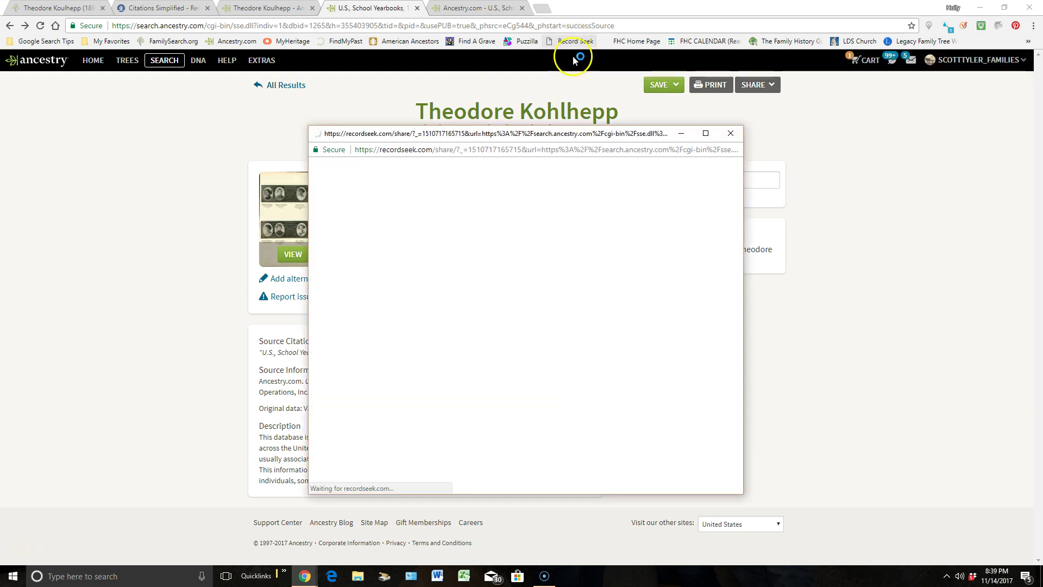
mouse_move(395, 433)
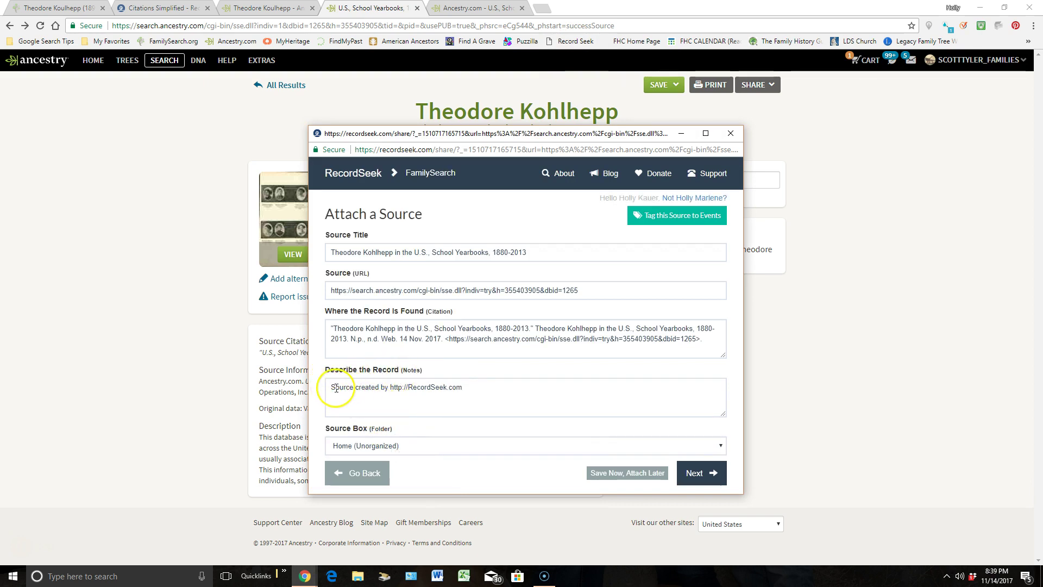
click(332, 387)
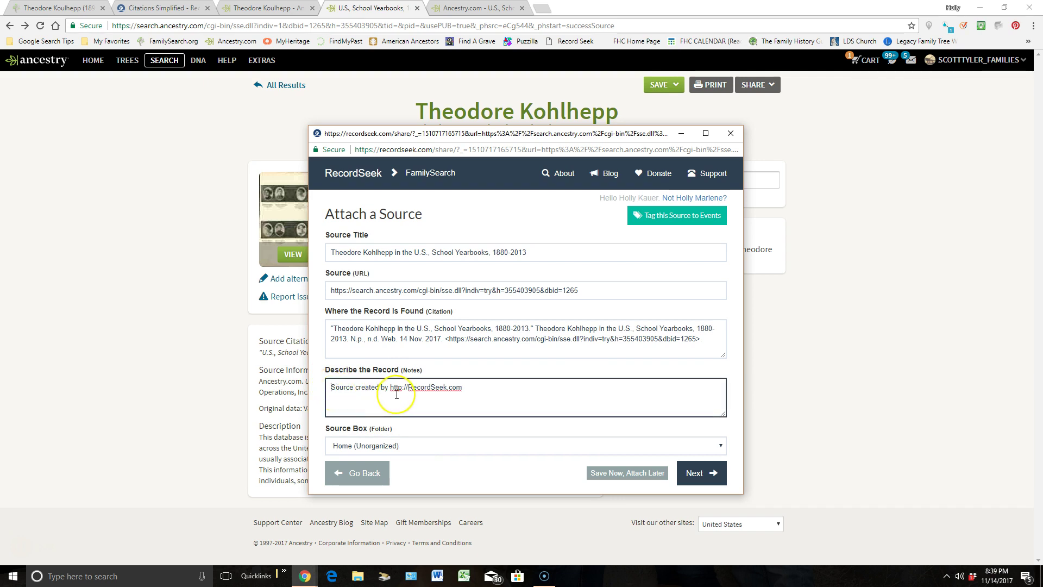
key(Return)
key(Return)
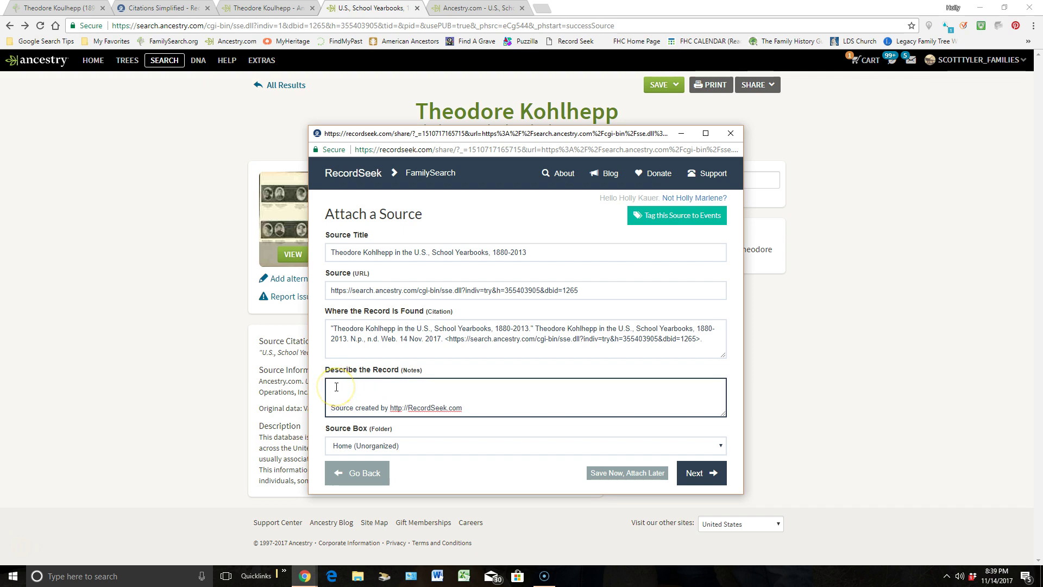
click(335, 386)
key(ctrl+v)
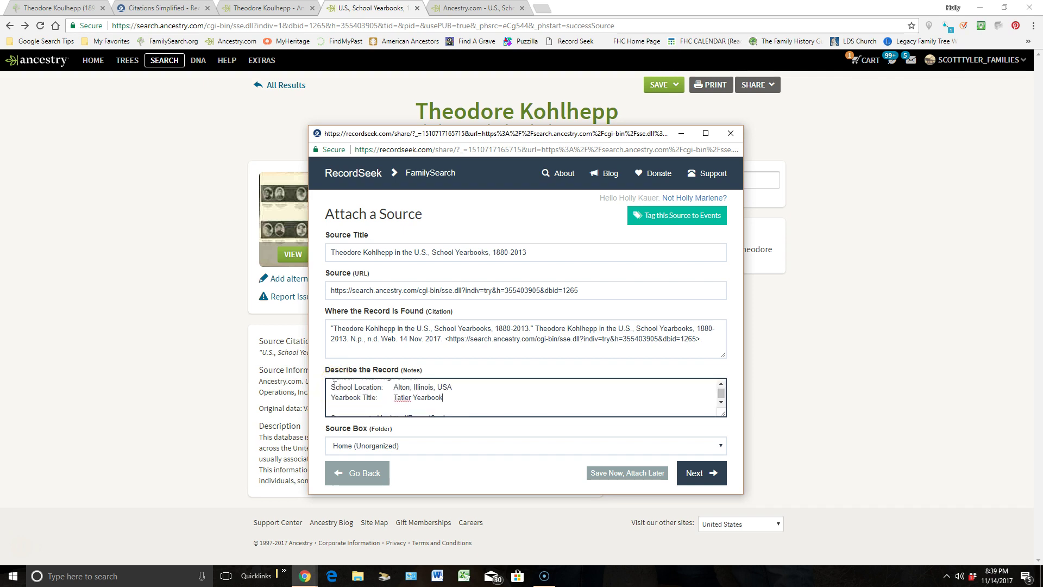
Scroll through the notes box and shift the RecordSeek window slightly right and down
click(722, 387)
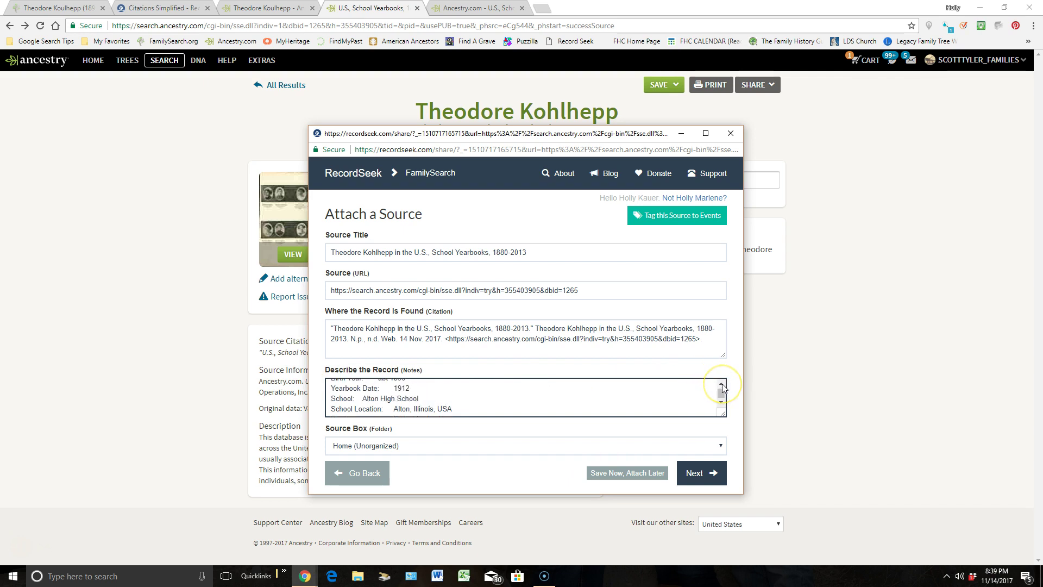
click(722, 387)
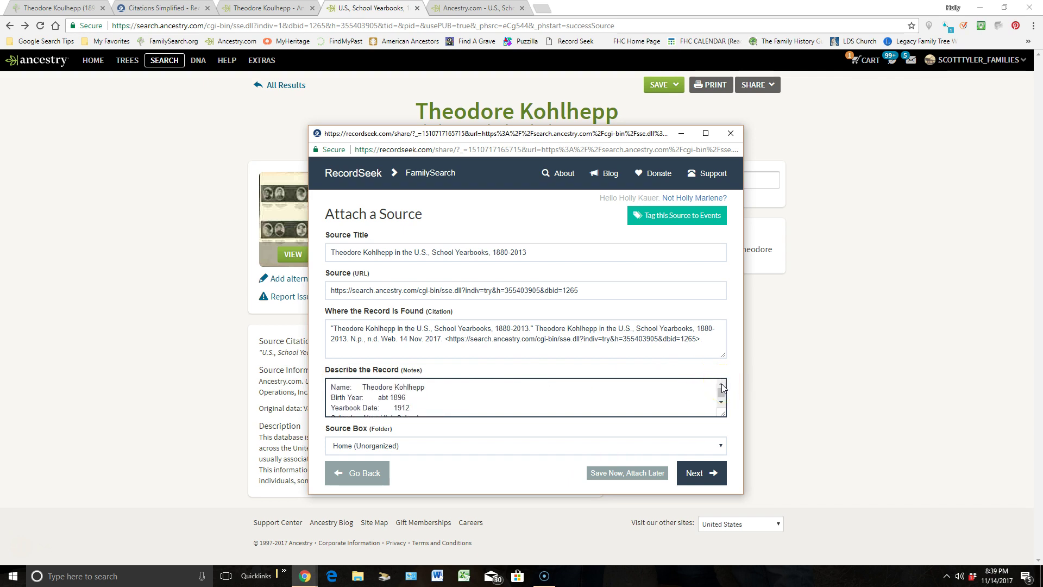
click(722, 387)
click(722, 404)
click(721, 405)
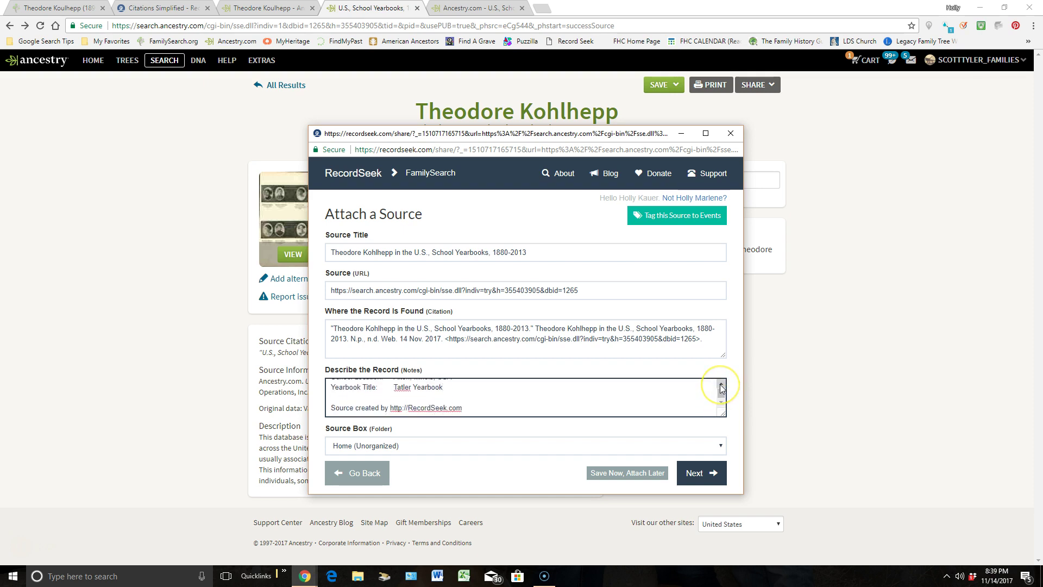
click(722, 386)
click(722, 386)
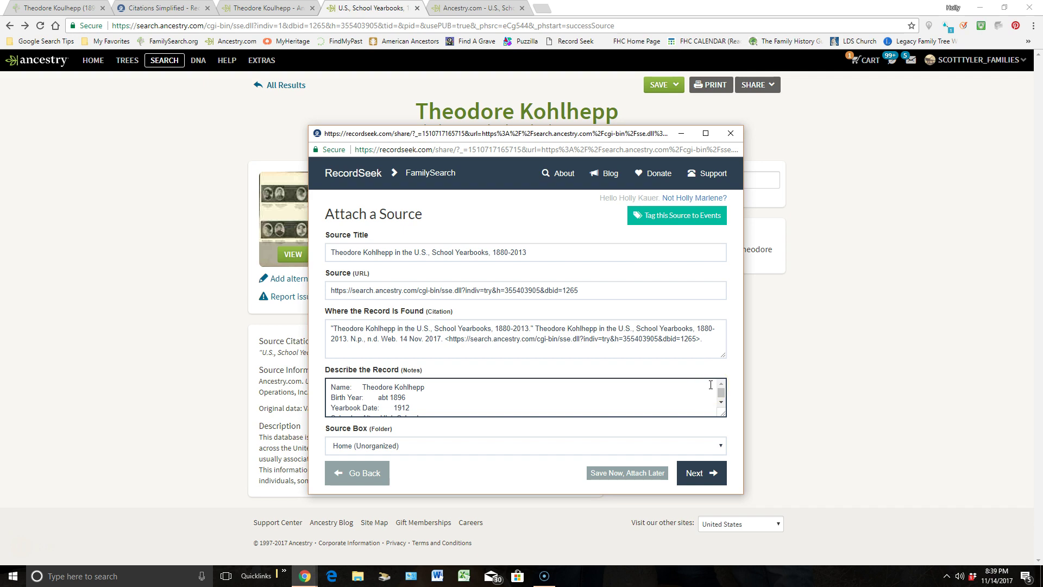
click(658, 385)
drag(529, 136, 777, 169)
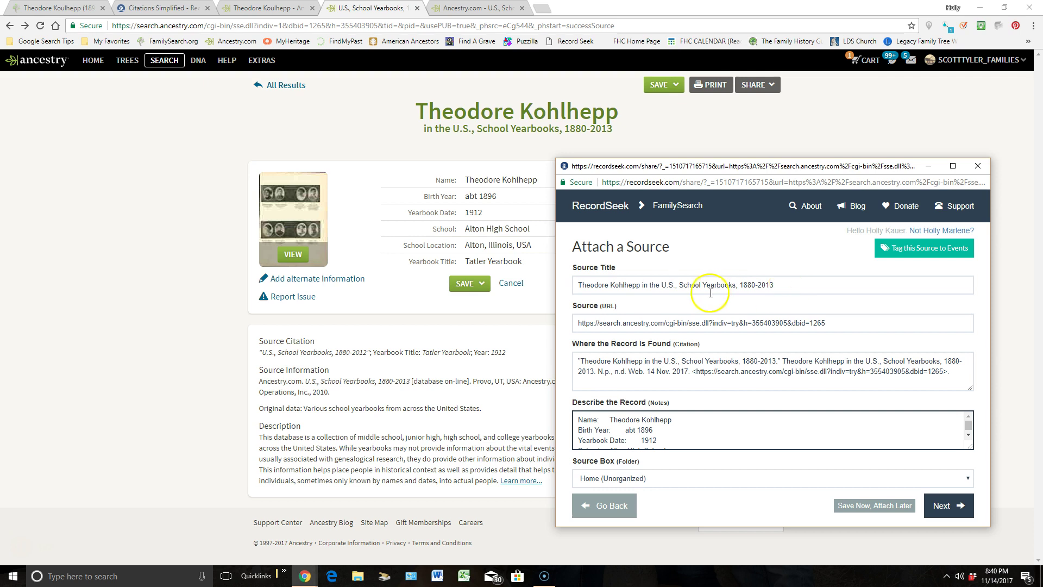
Append "(1912)" to the source title, tag it to Name and Birth events, and continue
click(789, 283)
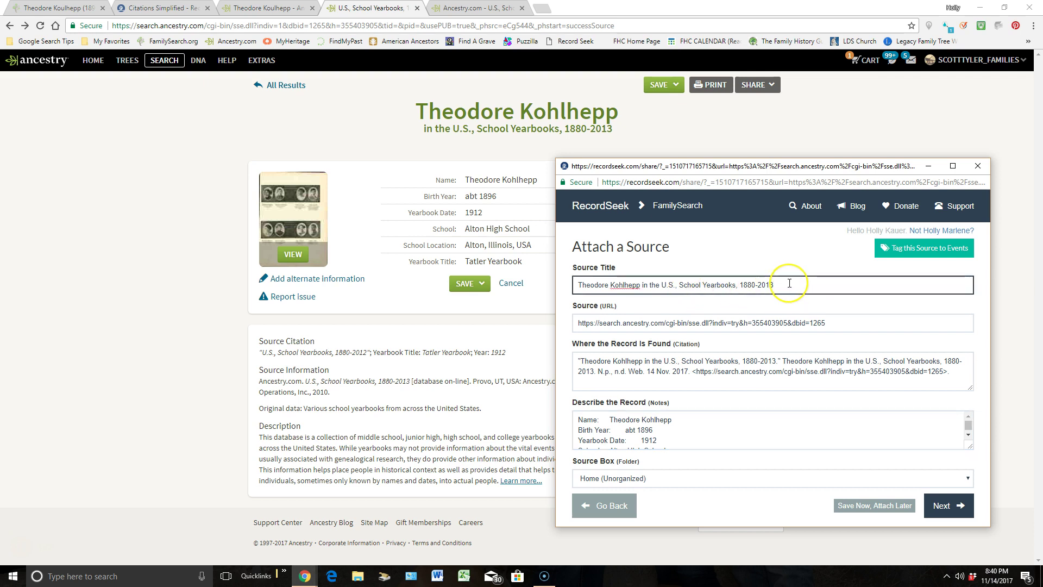
text(()
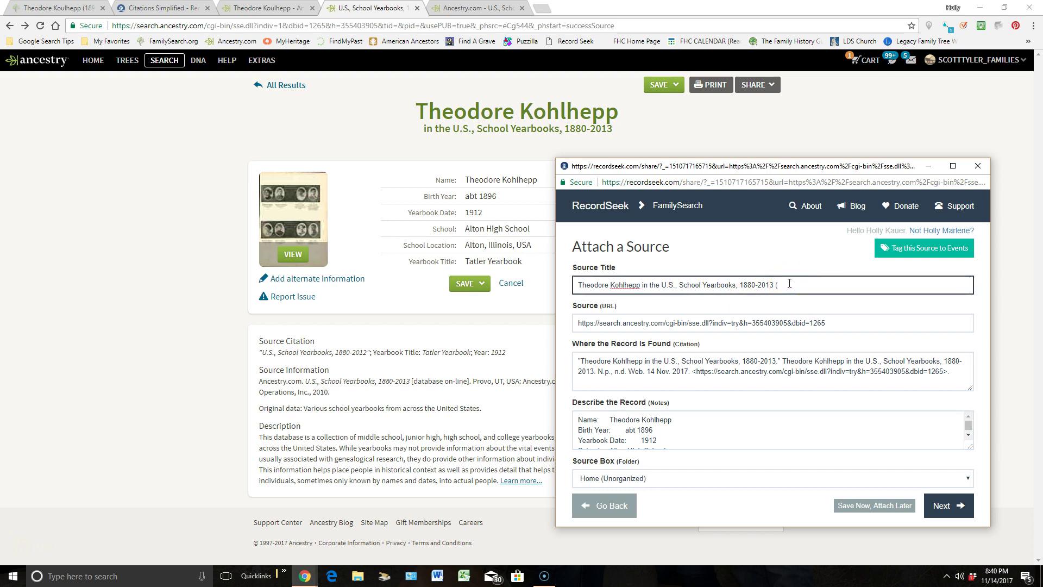
text(1912)
click(903, 251)
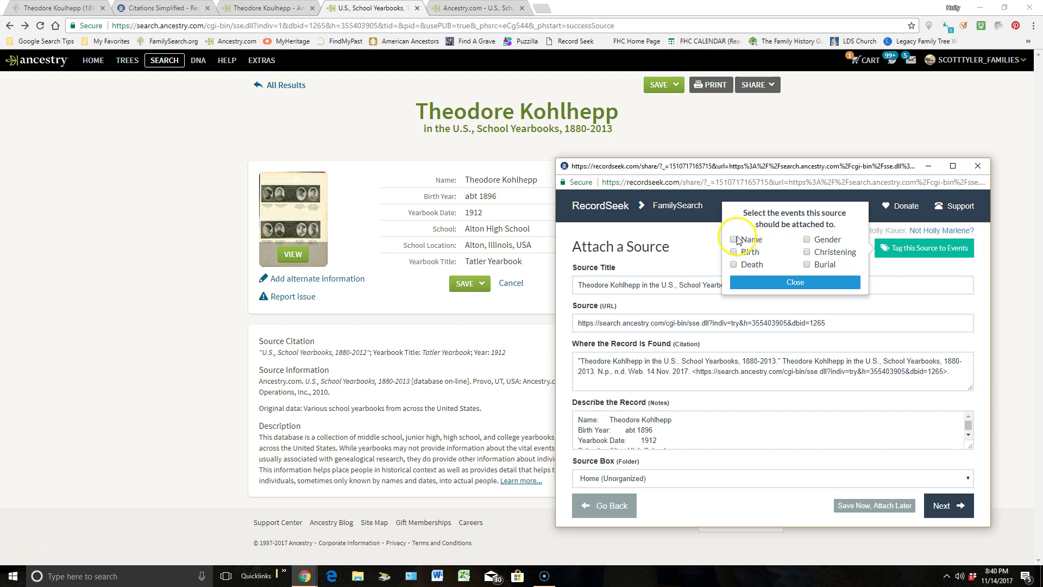
click(735, 240)
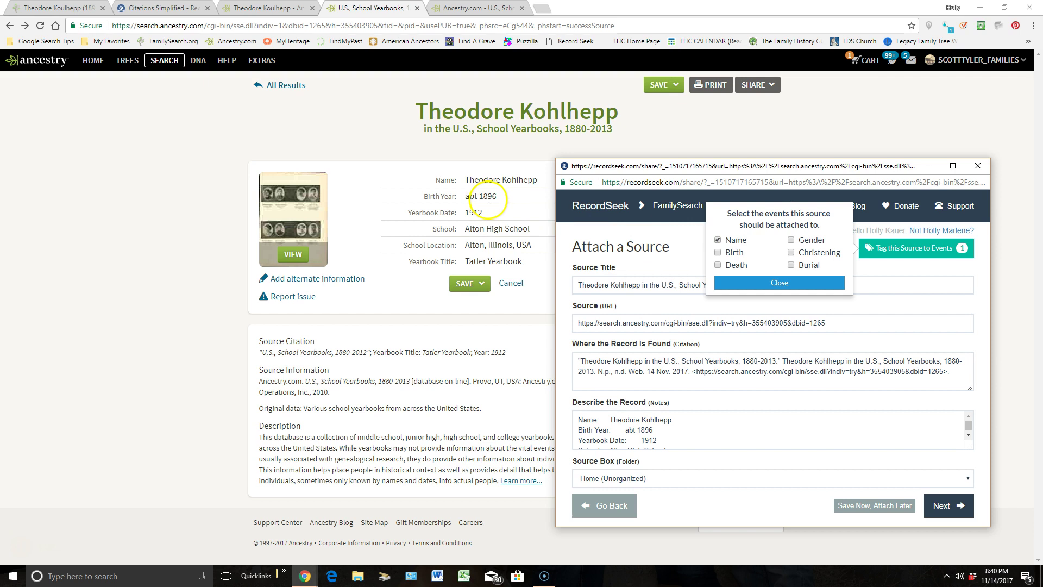
click(719, 254)
click(761, 282)
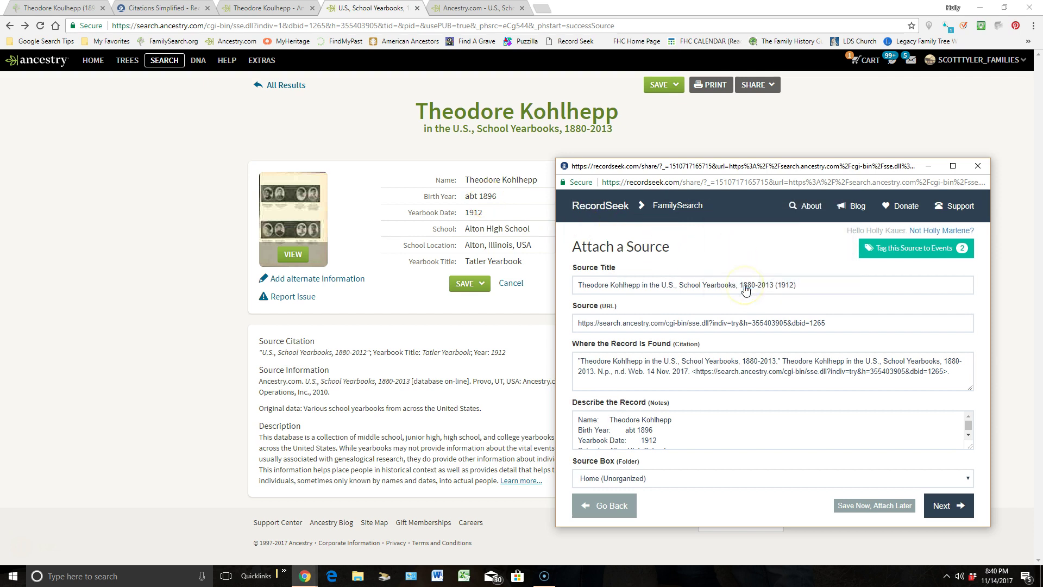
click(948, 507)
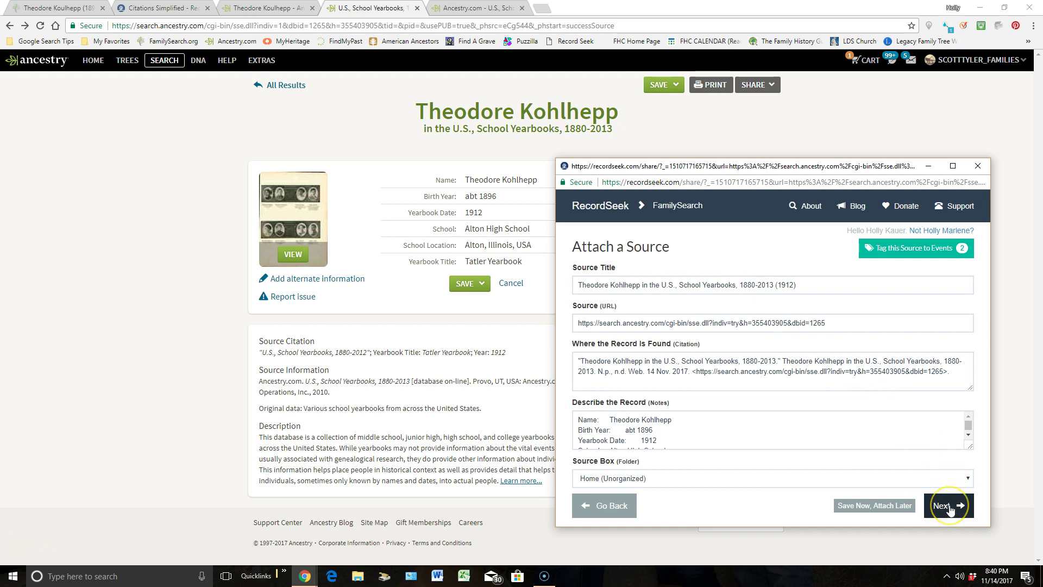
Copy the ancestor's person ID from FamilySearch and paste it into RecordSeek's Person ID search
drag(795, 165, 548, 139)
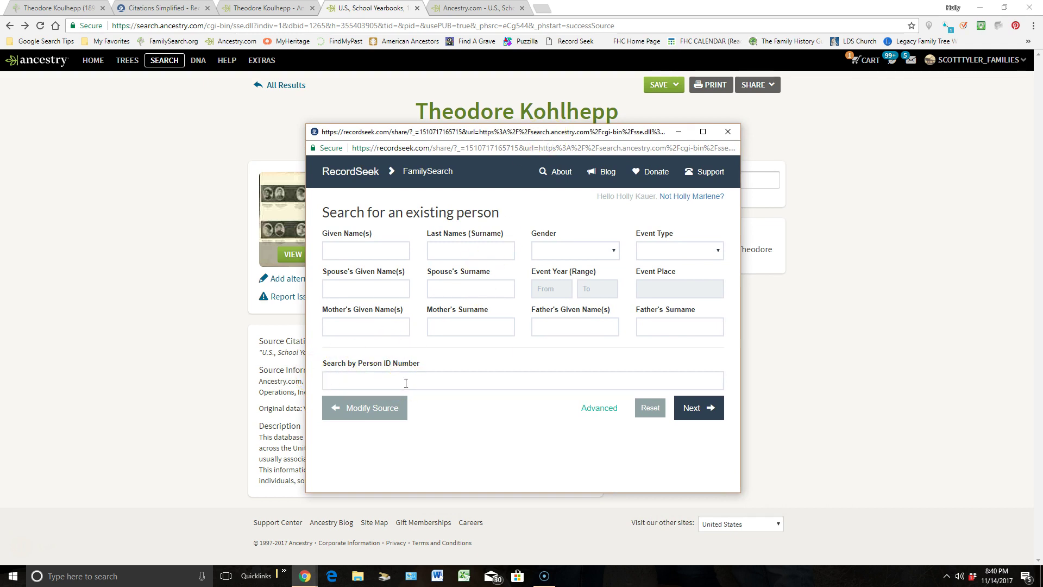
click(33, 12)
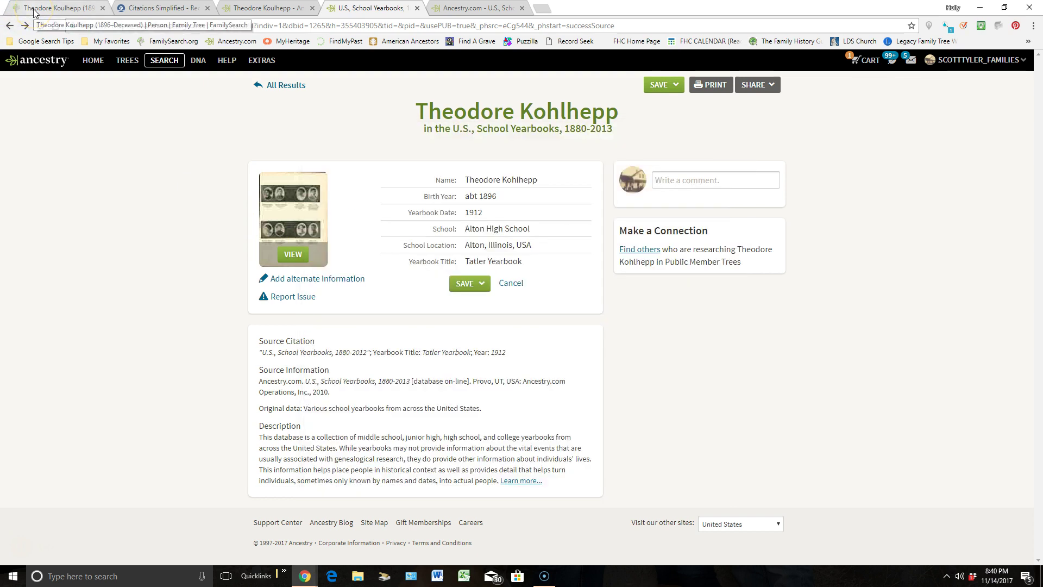
click(33, 12)
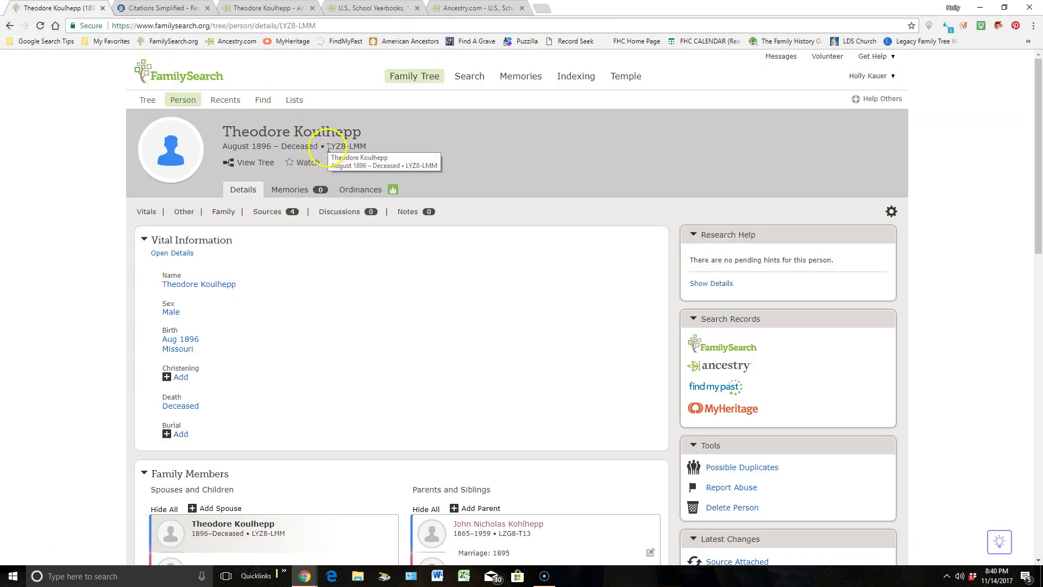
drag(328, 147, 367, 146)
key(ctrl+c)
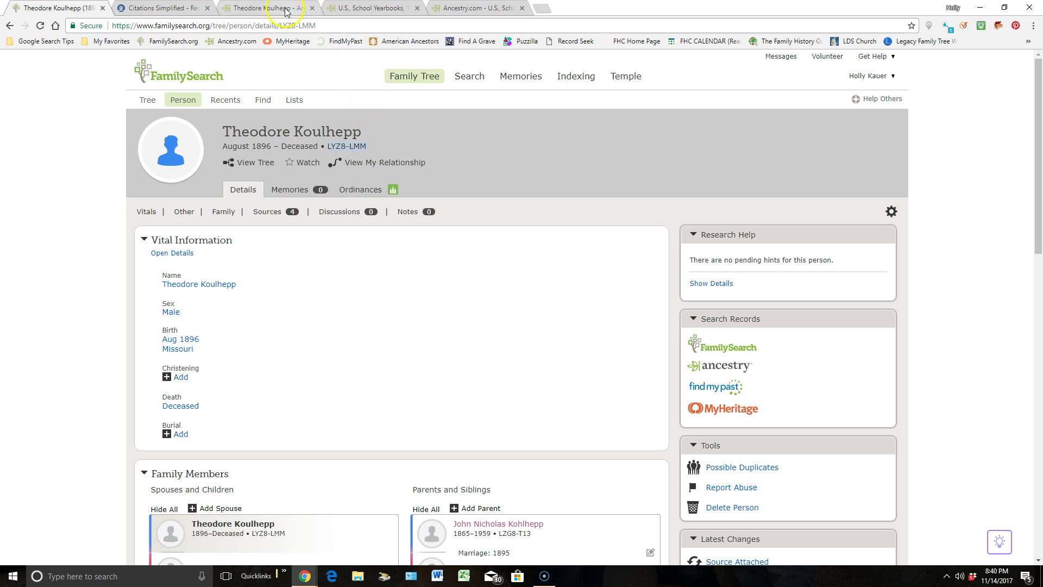
click(298, 212)
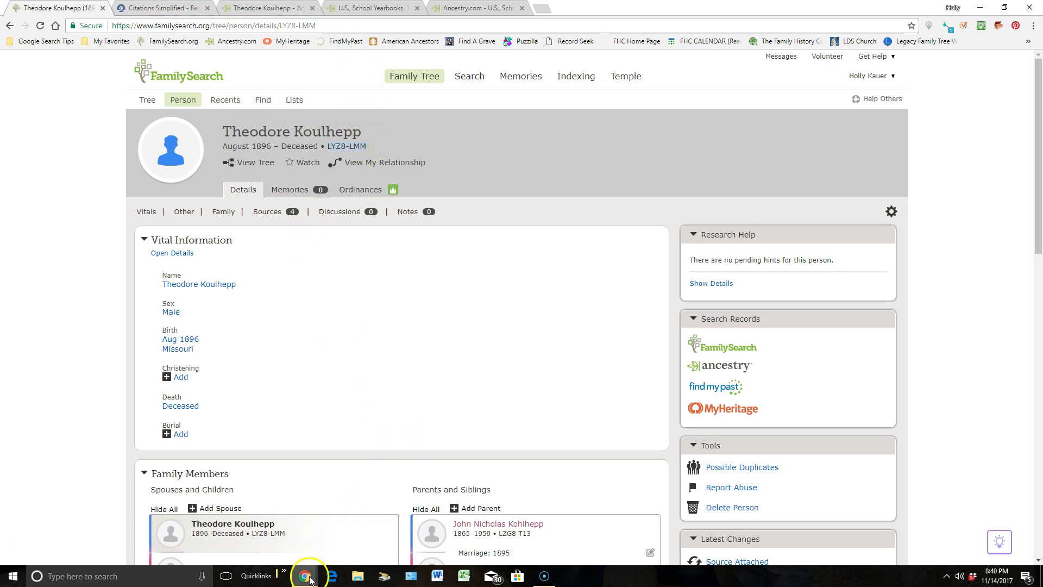
mouse_move(303, 572)
click(427, 531)
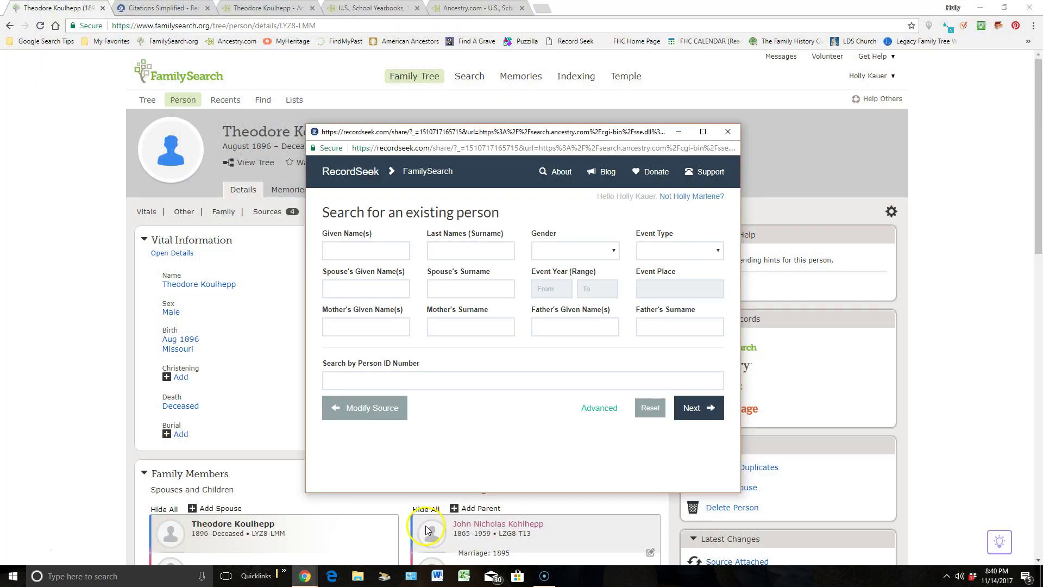
click(467, 381)
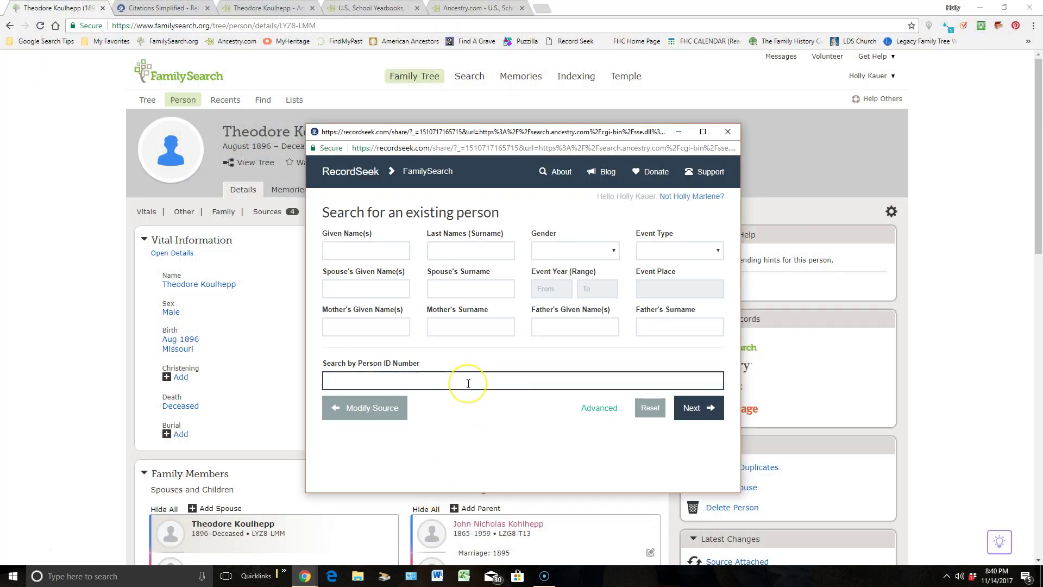
key(ctrl+v)
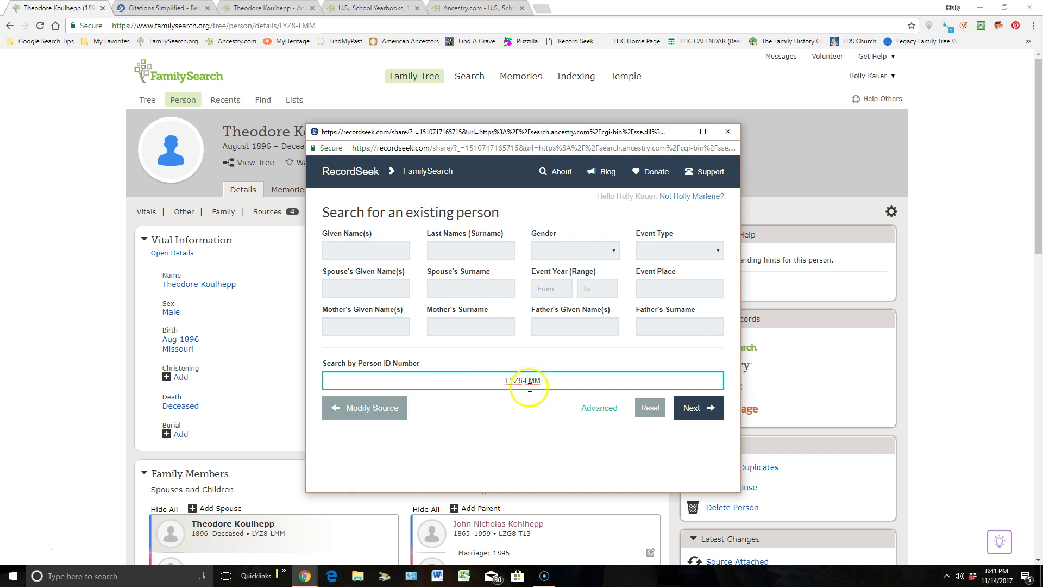
Paste the birth year, school and picture evidence reason, then create and attach the source
click(701, 408)
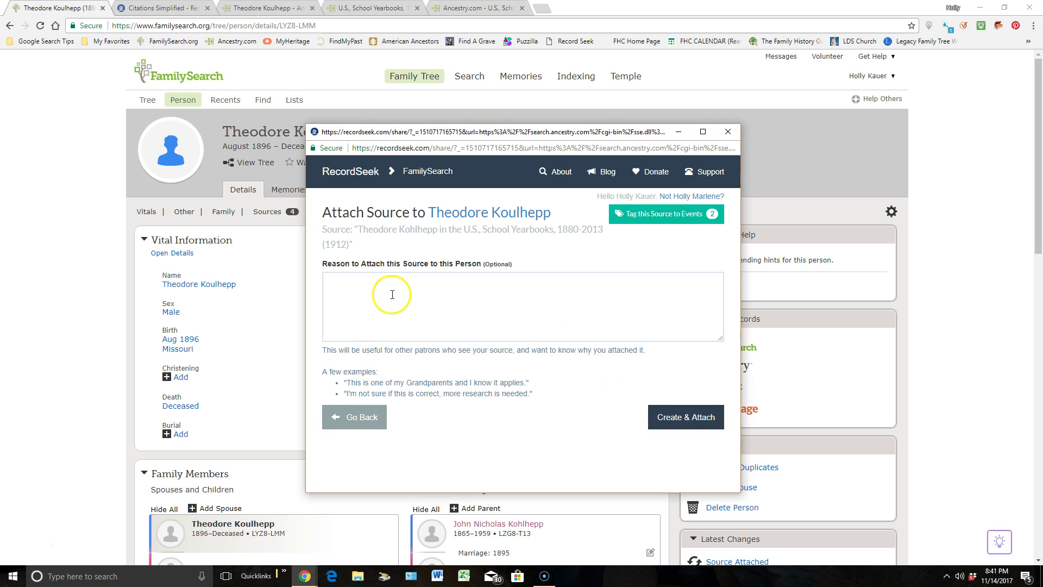
click(378, 294)
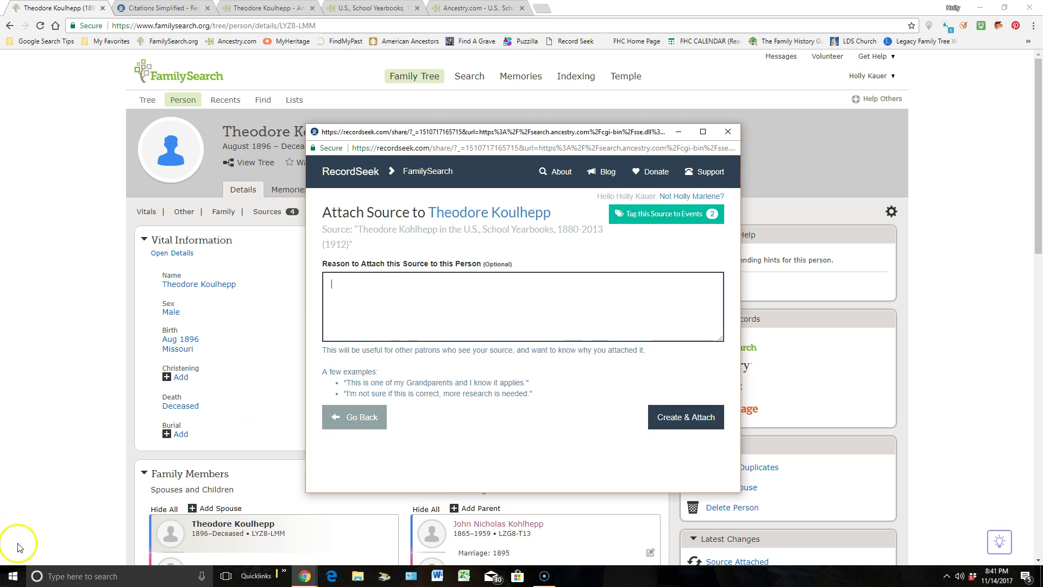
text(Provides evidence of birth year and school attended along with a picture.)
click(369, 313)
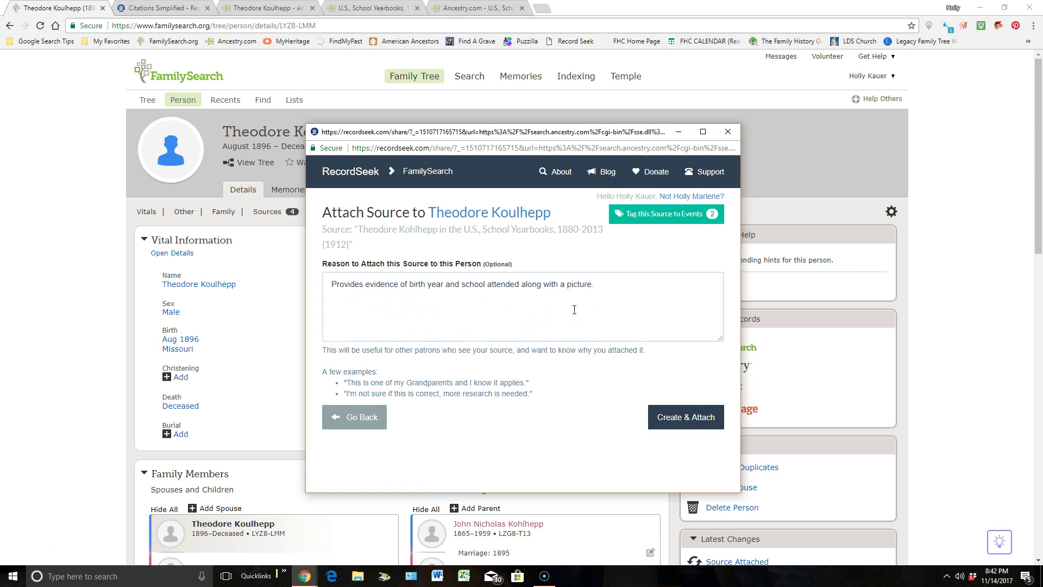
click(662, 421)
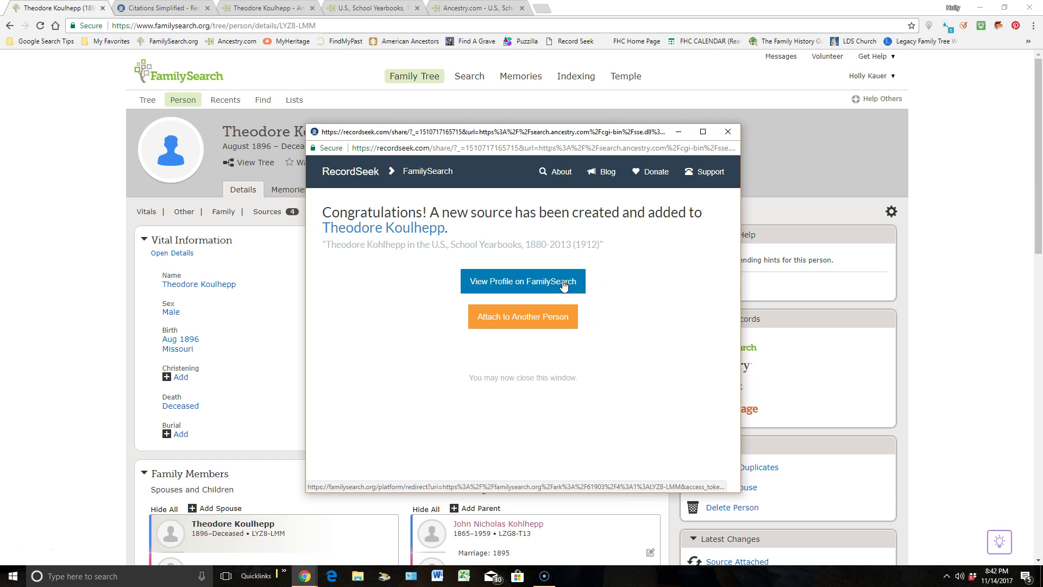
From the Congratulations page, view the ancestor's FamilySearch profile showing 5 sources
click(544, 325)
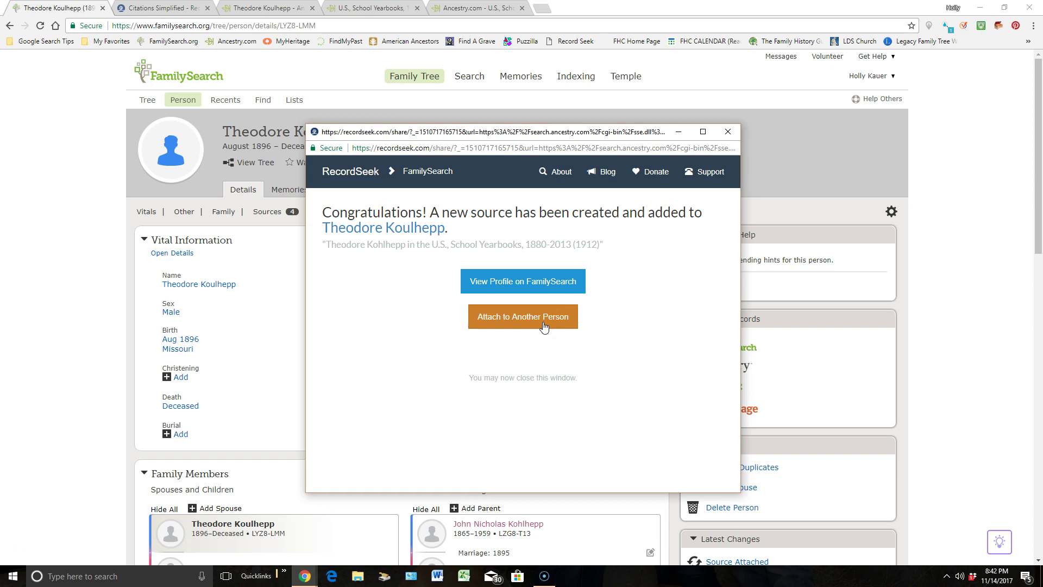
click(546, 323)
click(542, 289)
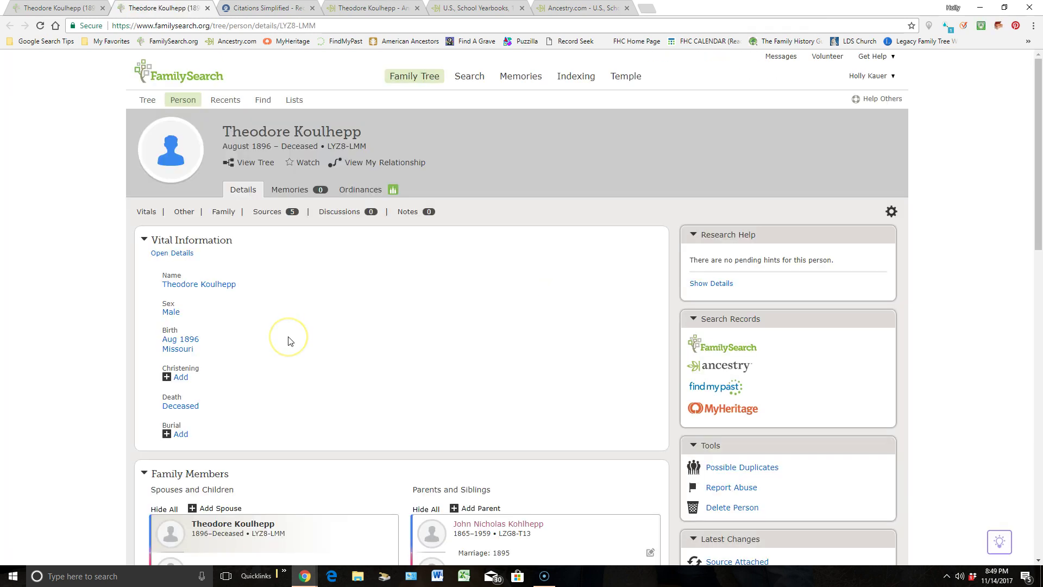
Drag the yearbook source below the 1910 census, expand it, and follow its url link
click(269, 211)
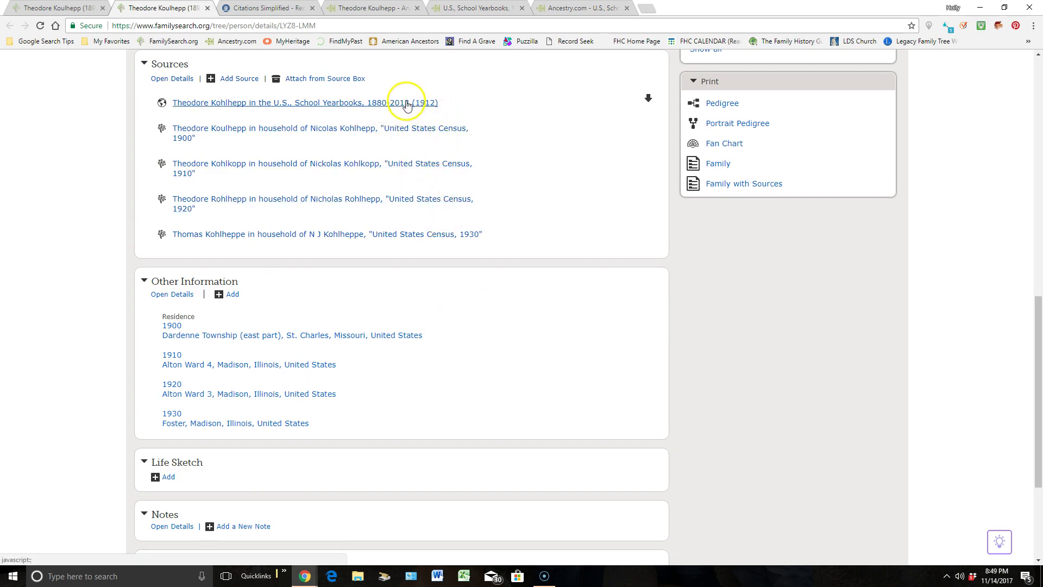
drag(408, 103, 393, 185)
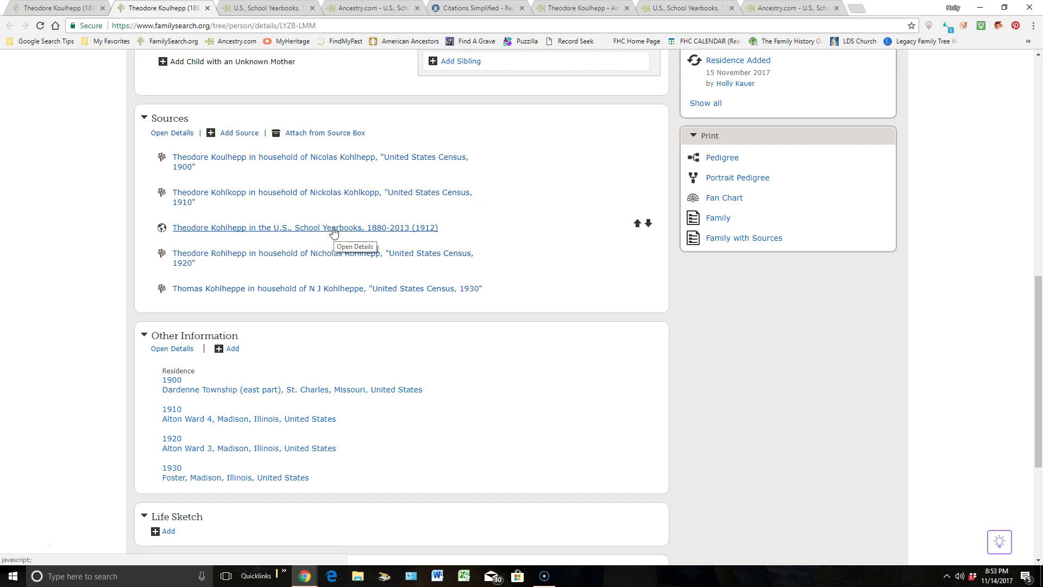
click(334, 230)
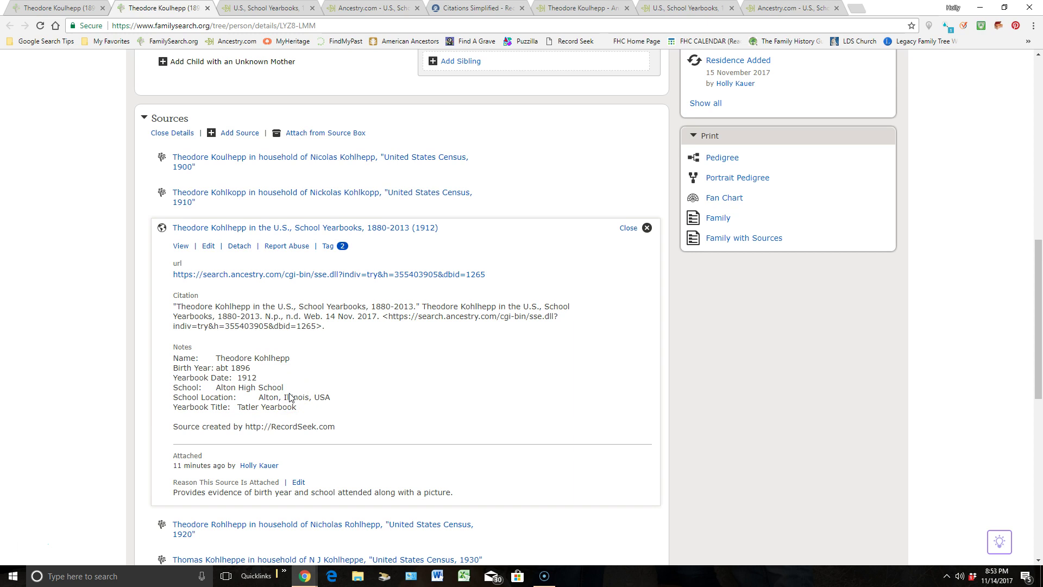
click(295, 375)
click(291, 275)
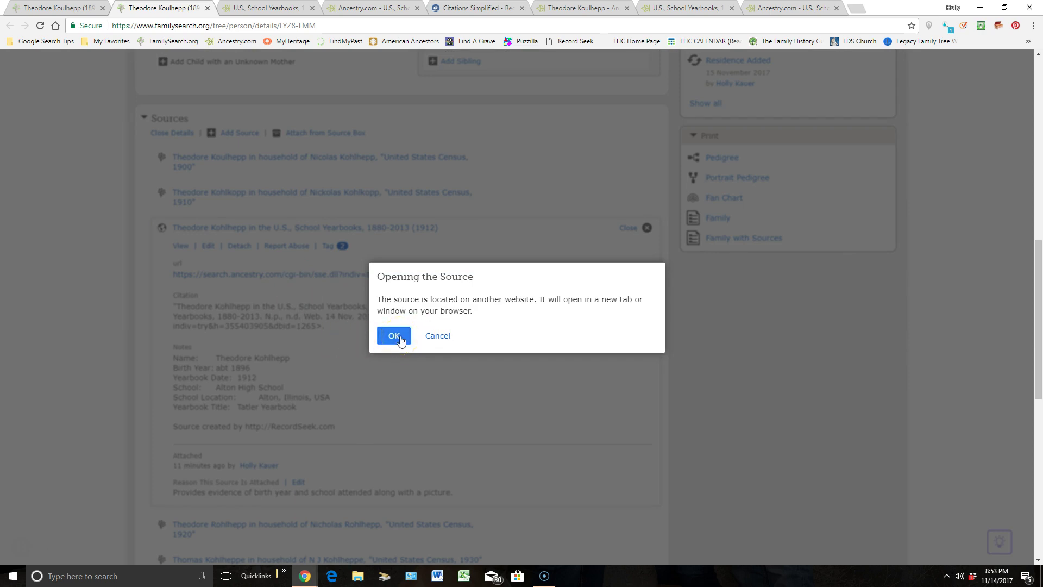
Open the attached source in Ancestry to view yearbook page 59 of 168 with the class photo
click(278, 8)
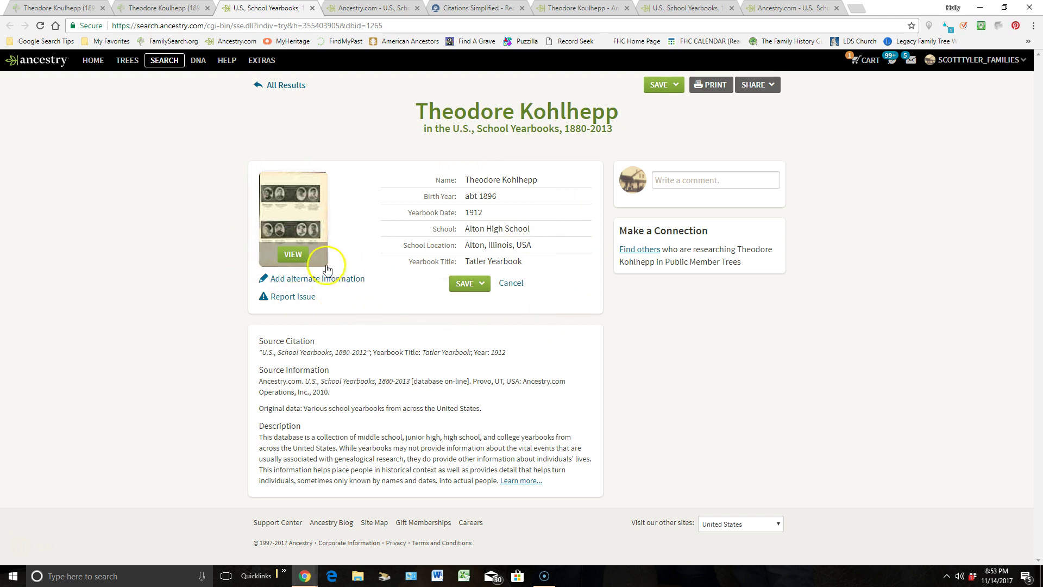
click(369, 8)
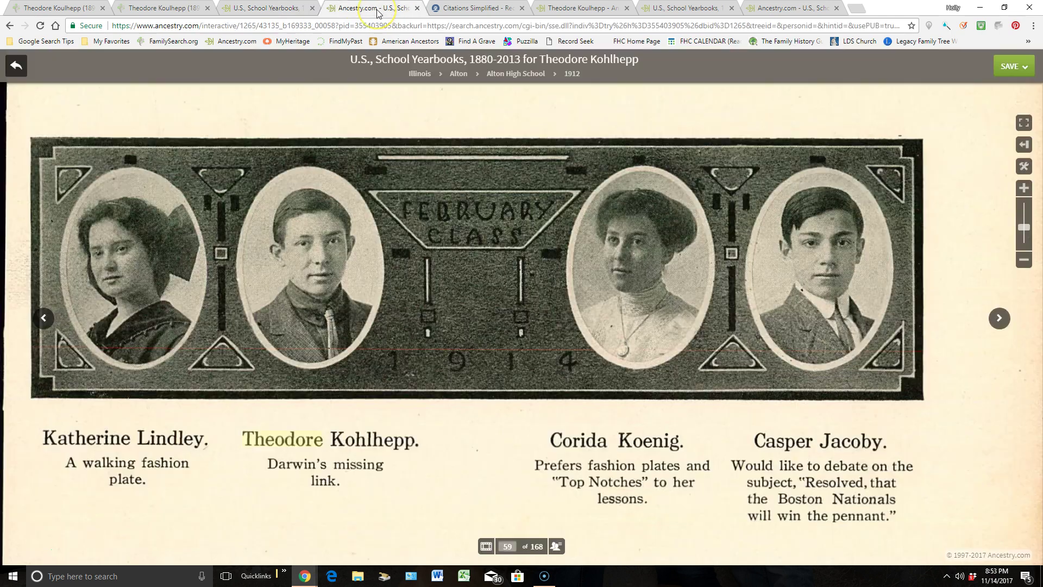